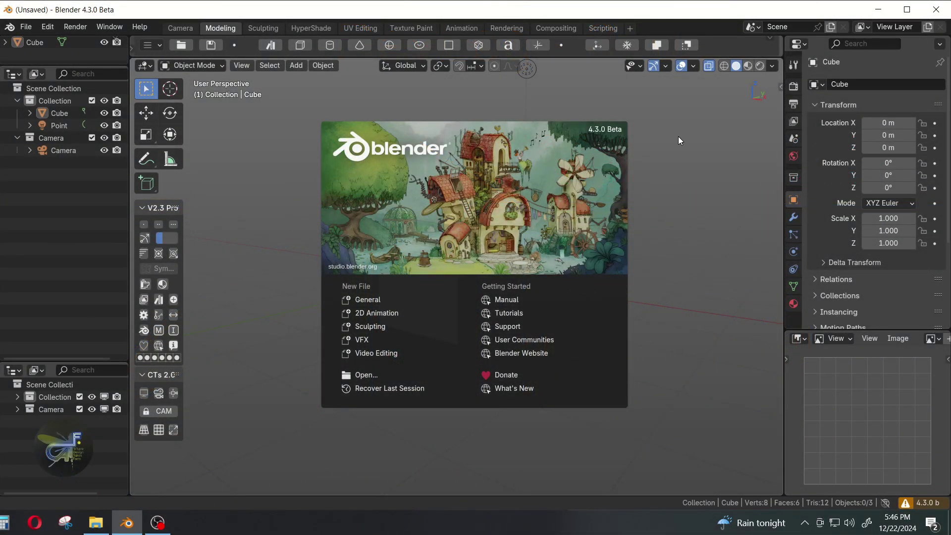
- Dismiss the splash screen and bring up the Move to Collection choices for the cube without moving it
left_click(670, 150)
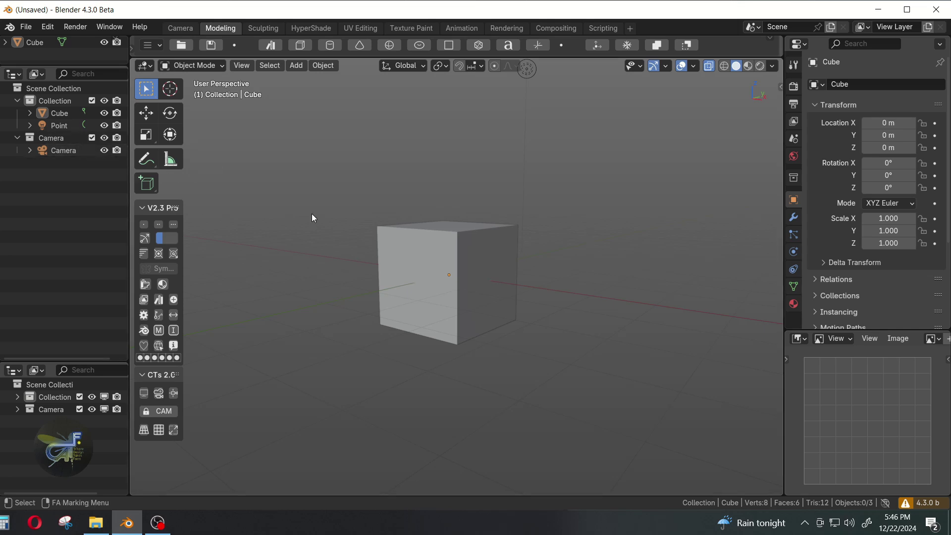
left_click(407, 233)
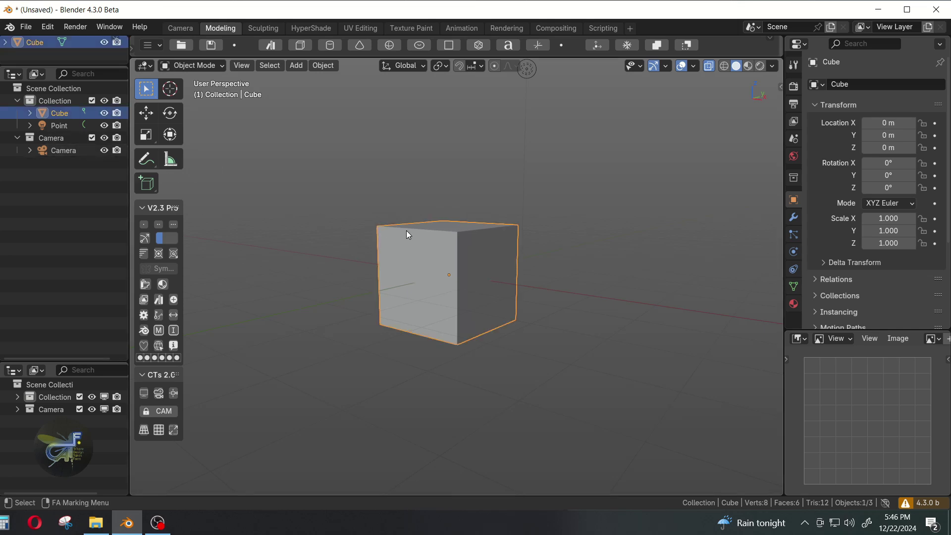
key("m")
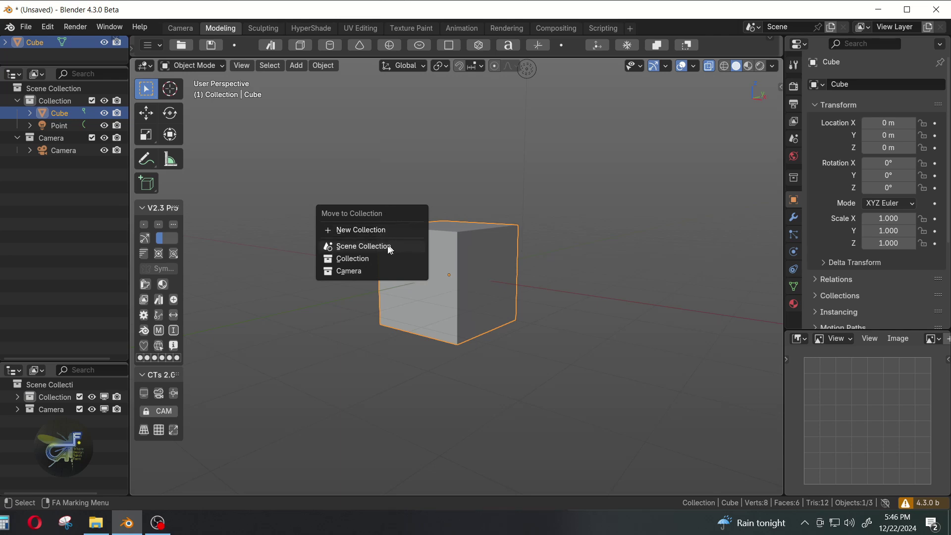
left_click(408, 205)
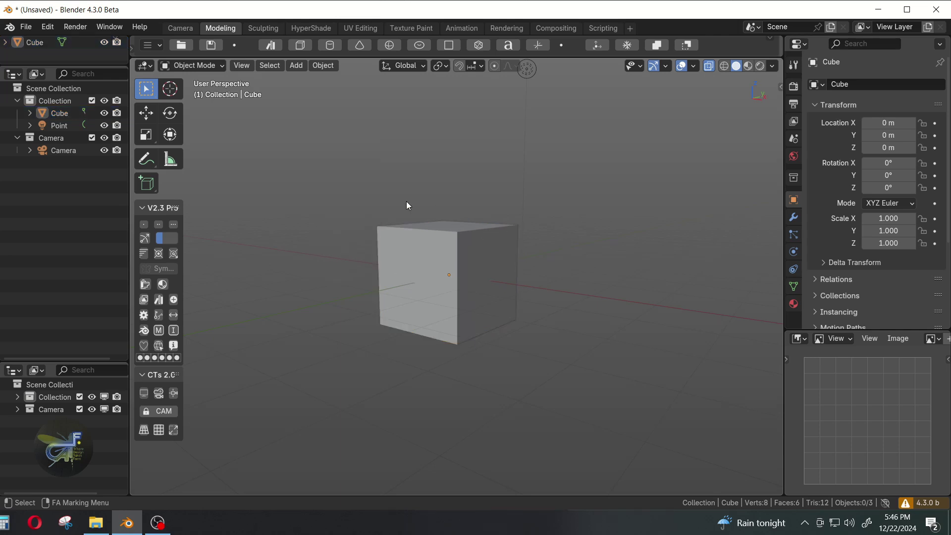
- Add a cylinder mesh and move it about 3.79 m in the negative X direction, beside the cube
key("shift+a")
mouse_move(400, 216)
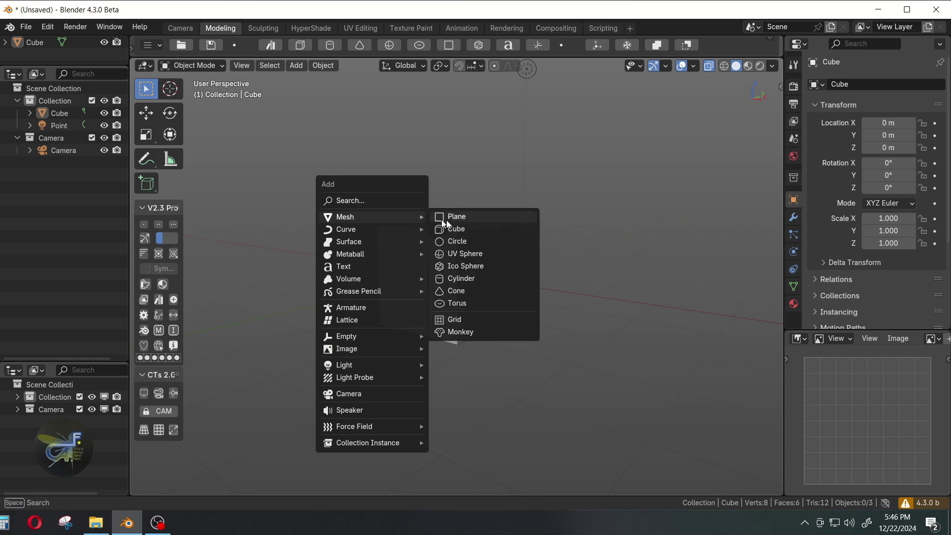
left_click(472, 280)
key("shift+space")
key("g")
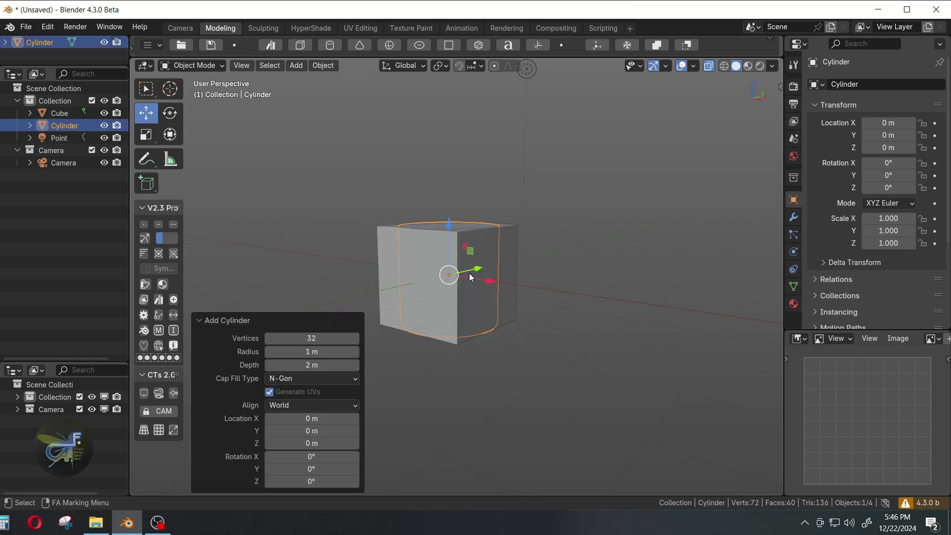
left_click_drag(495, 284, 381, 263)
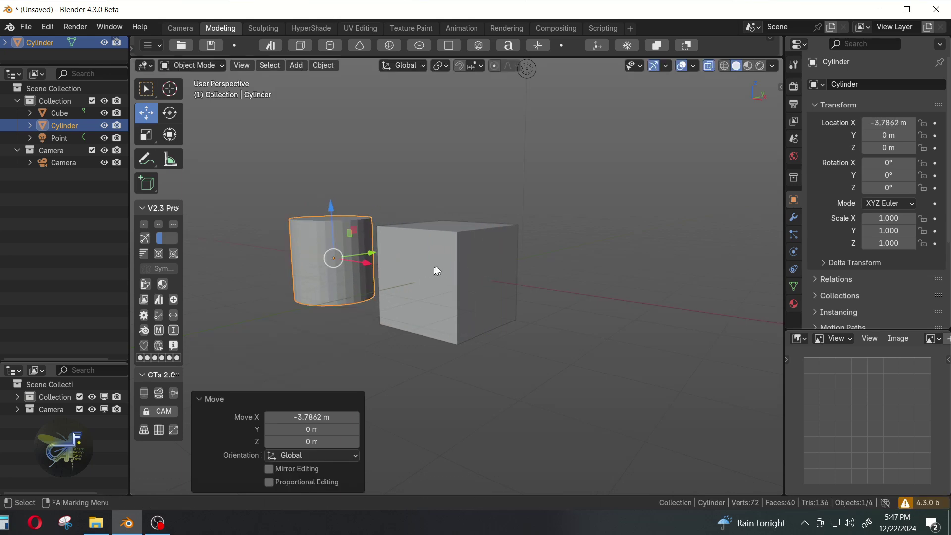
- Select the cube together with the cylinder and bring up Move to Collection for both
key("w")
left_click(448, 258, "shift")
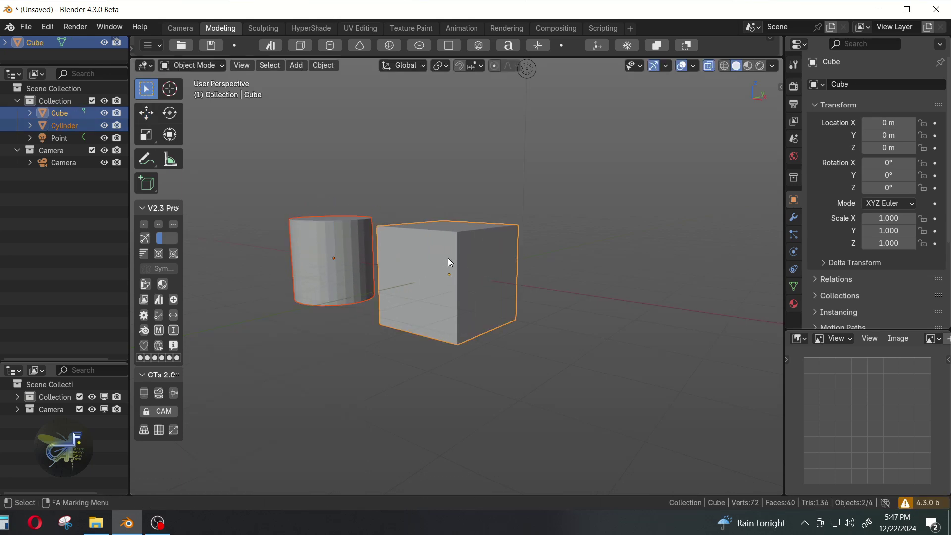
key("m")
key("m")
key("m")
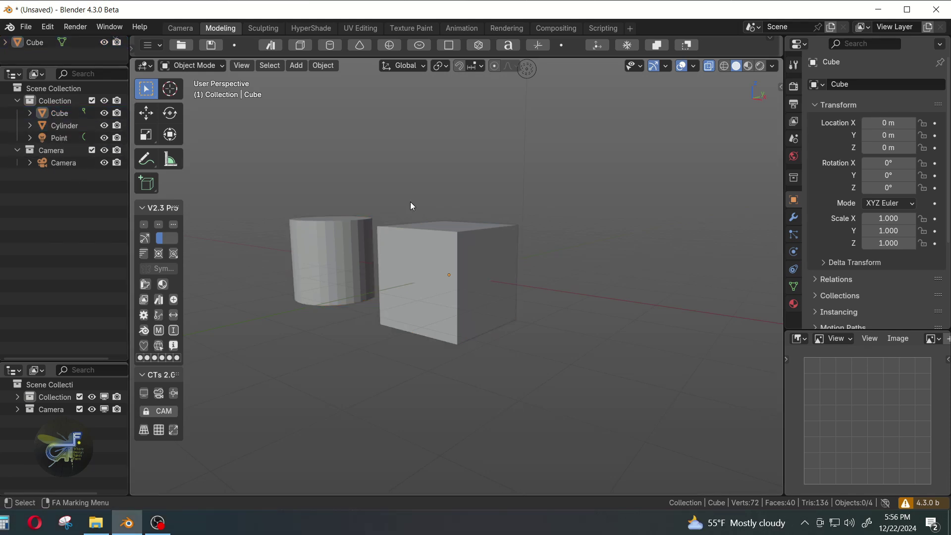
- Delete the cylinder
left_click(331, 218)
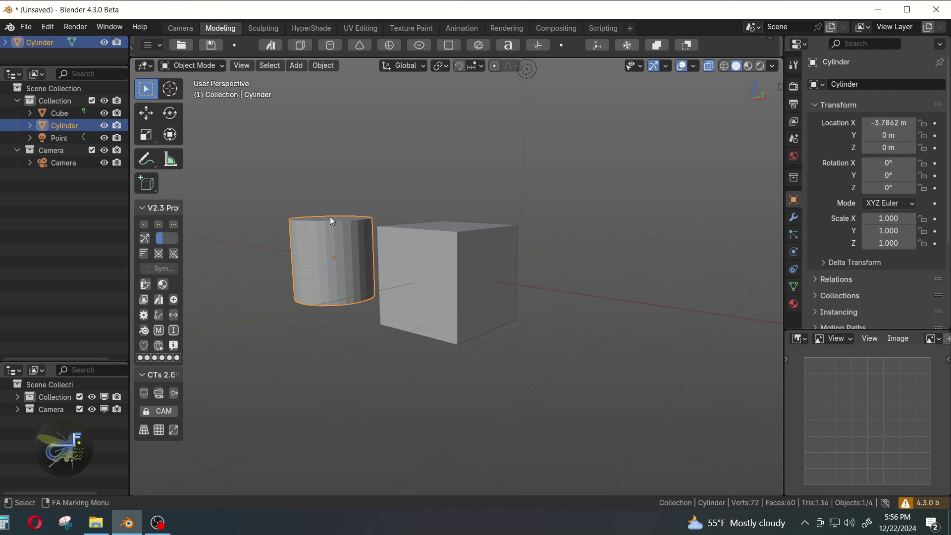
key("Delete")
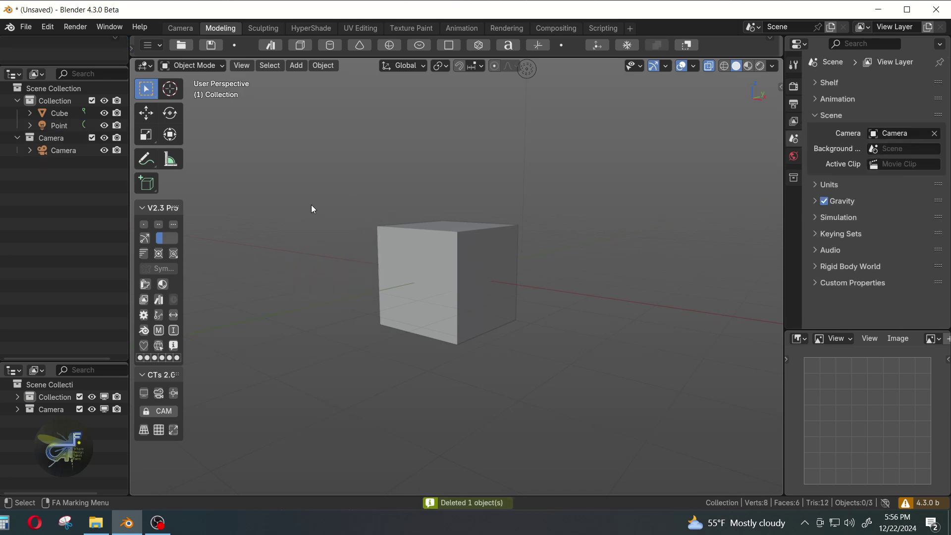
- Use vertex snapping to move only the cube's origin onto its upper corner at X 1 m, Y -1 m, Z 1 m
left_click(392, 263)
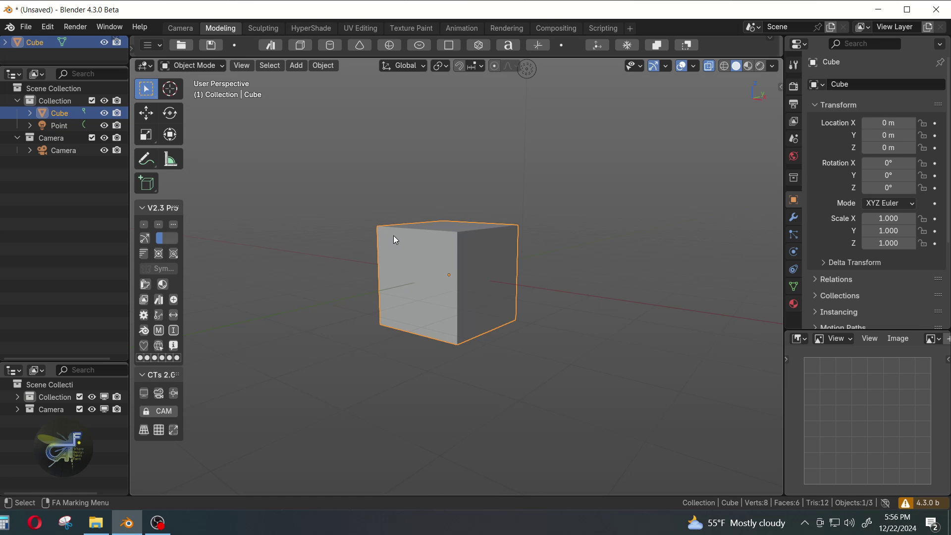
key("shift+Tab")
key("shift+space")
key("g")
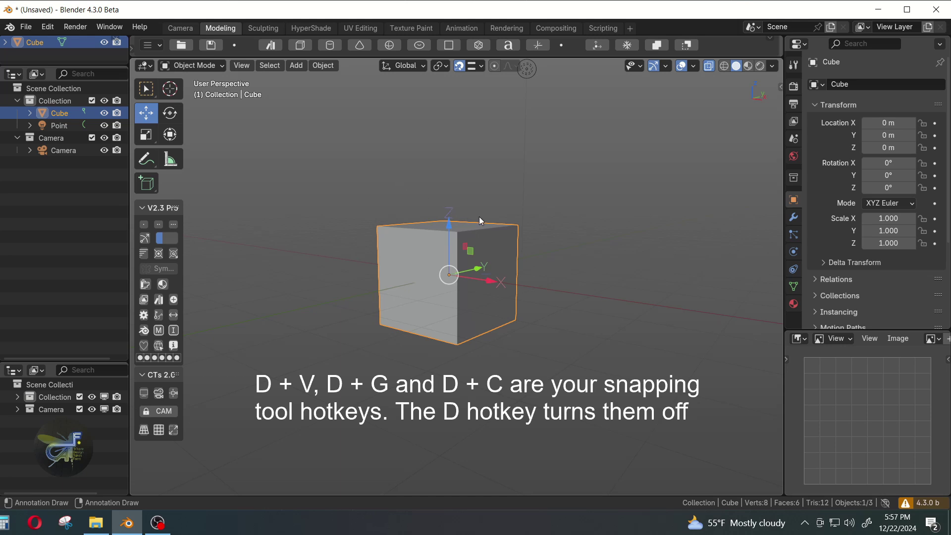
key("d+g")
mouse_move(453, 271)
left_mouse_down()
mouse_move(404, 219)
mouse_move(378, 220)
mouse_move(519, 223)
mouse_move(457, 233)
mouse_move(389, 292)
mouse_move(378, 321)
mouse_move(456, 229)
mouse_move(446, 262)
mouse_move(459, 233)
left_mouse_up()
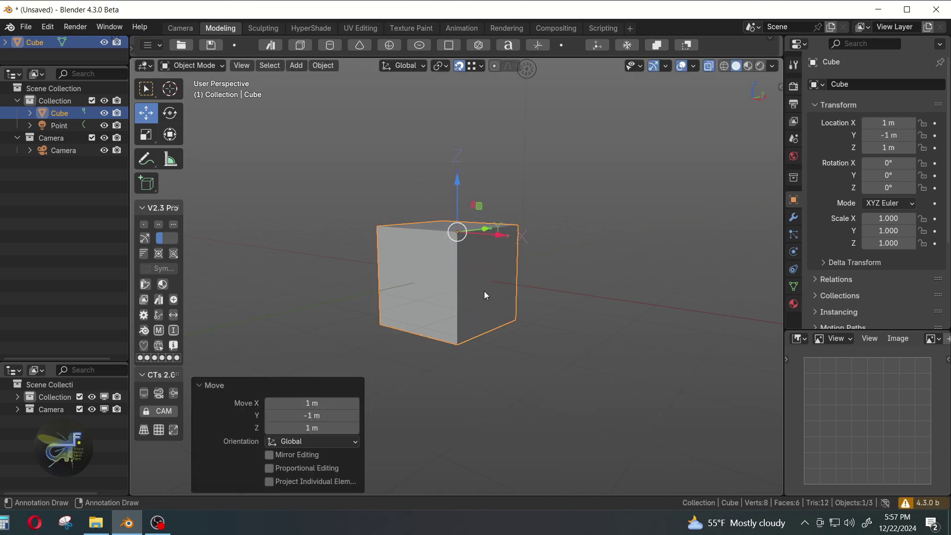
- Switch to grid snapping and move the cube's origin to X 2 m, Y -1 m, Z 0 m
key("d")
key("shift+Tab")
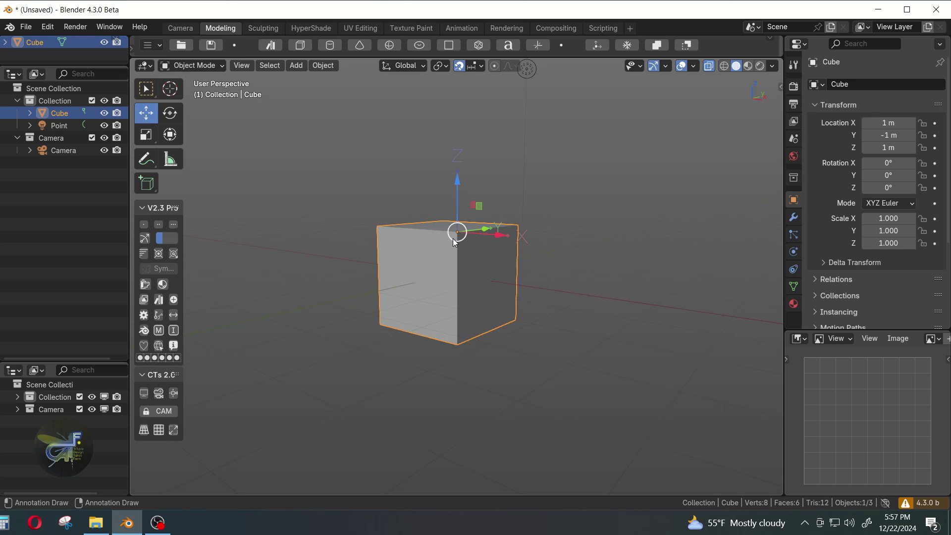
left_click_drag(456, 229, 489, 262)
middle_click_drag(636, 292, 447, 307)
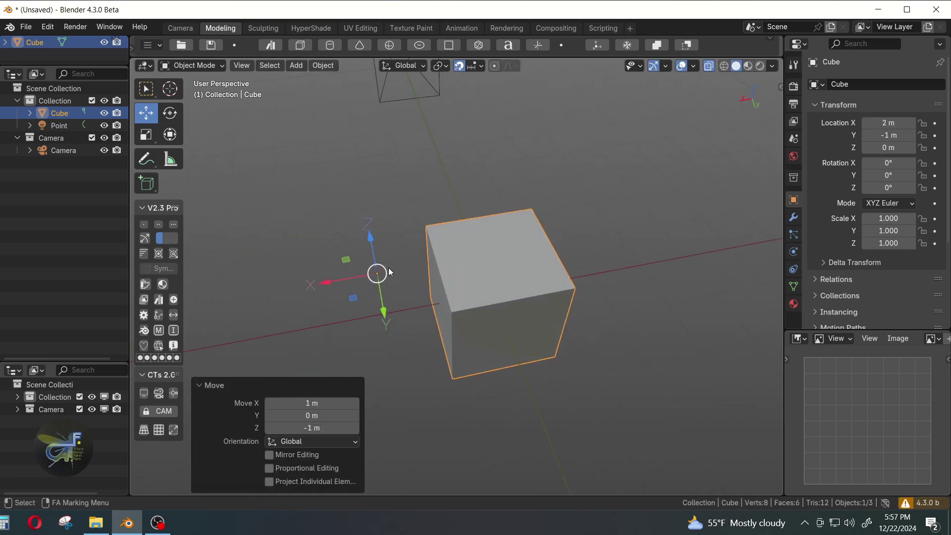
- Snap the cube's origin on the grid to X 1 m, Y 0 m, Z 0 m, and from there to X 0 m, Y 0 m, Z 1 m
key("g")
left_click(453, 303)
middle_click_drag(549, 314, 453, 303)
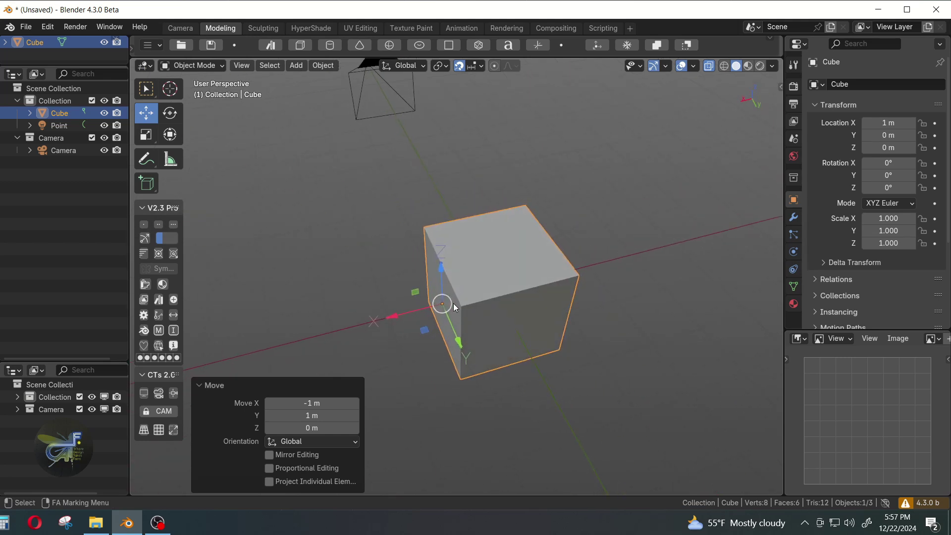
key("g")
left_click(493, 250)
middle_click_drag(639, 246, 694, 205)
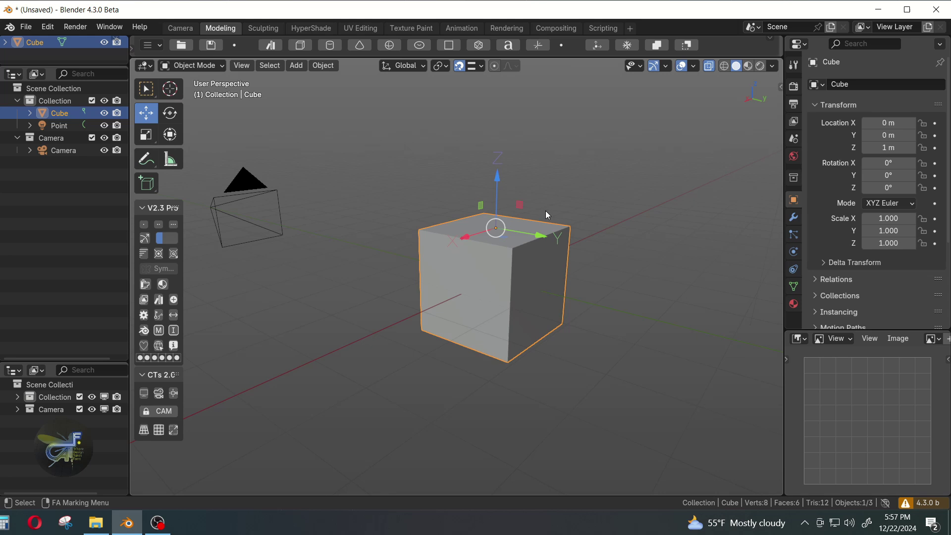
- Use edge snapping to place the origin on the cube's top edge at Y 1 m, Z 1 m and slide it to about X 0.23 m
left_click_drag(497, 227, 545, 238)
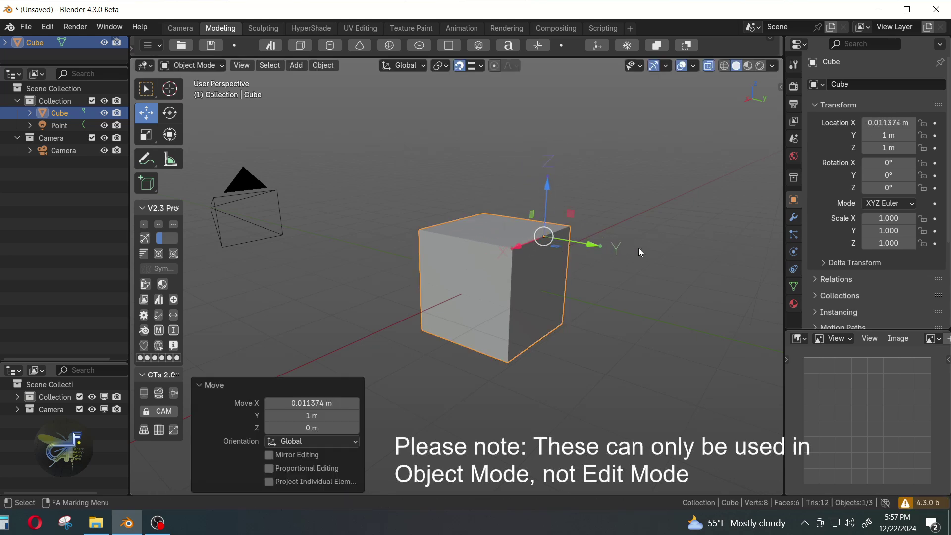
middle_click_drag(639, 251, 542, 248)
left_click_drag(471, 296, 449, 295)
middle_click_drag(573, 304, 674, 245)
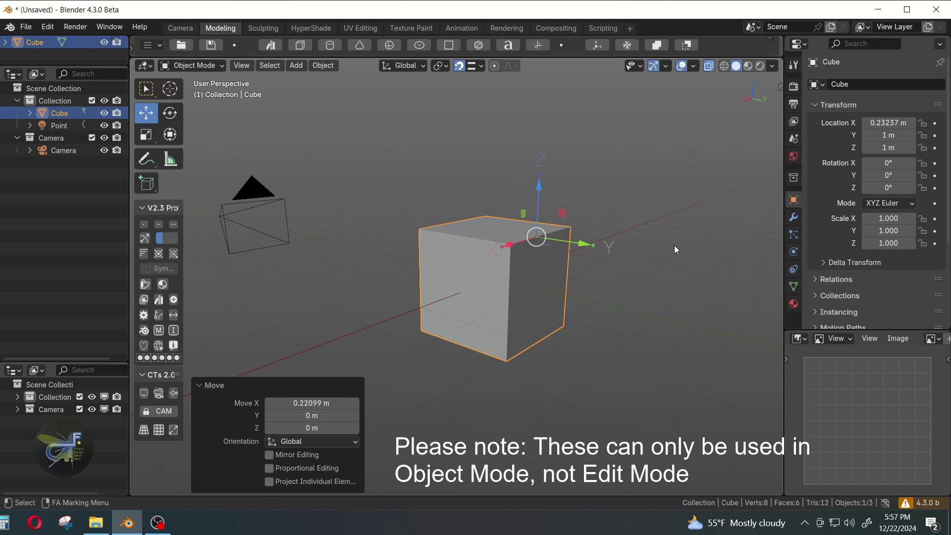
middle_click_drag(664, 244, 636, 201)
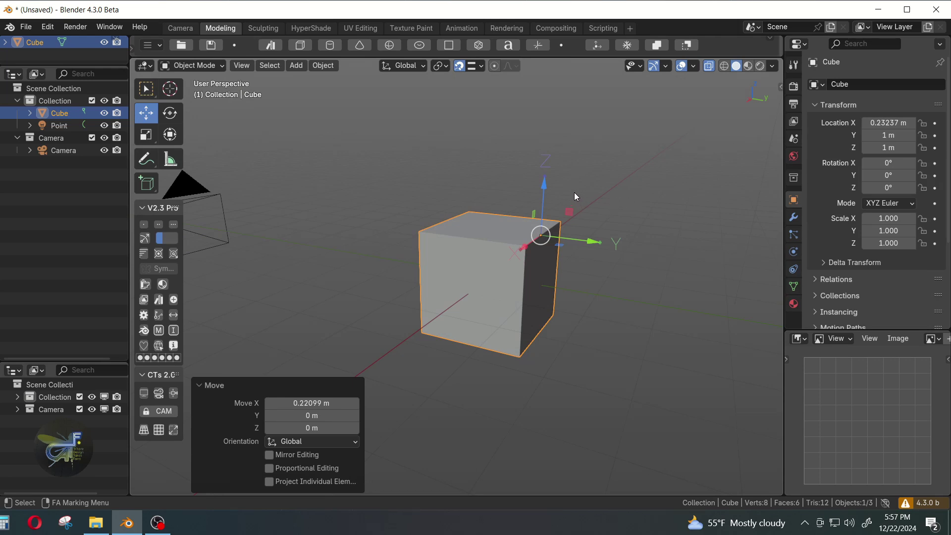
- Undo the origin moves on the cube
key("ctrl+z")
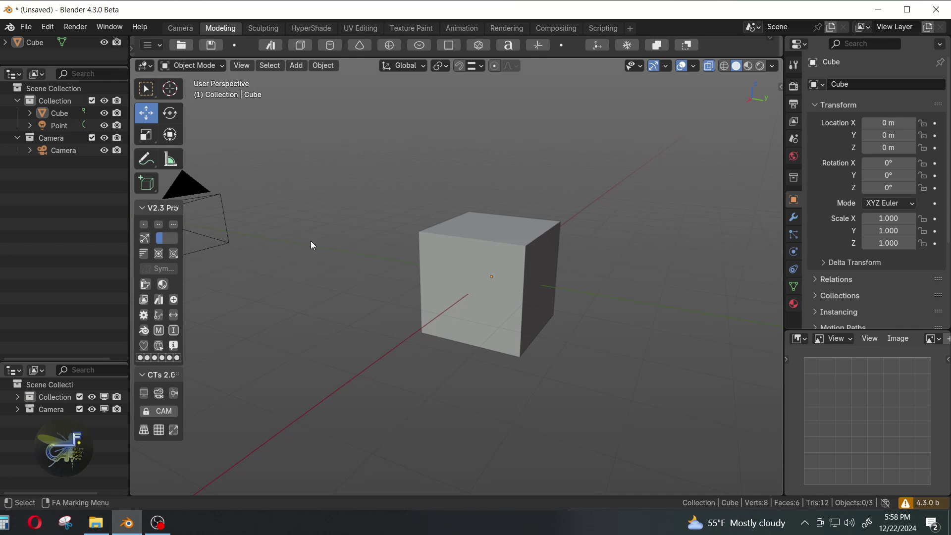
middle_click_drag(444, 240, 548, 216)
- Select the cube with the Select tool active and toggle its smooth mesh preview on and off twice in Object Mode
left_click(480, 240)
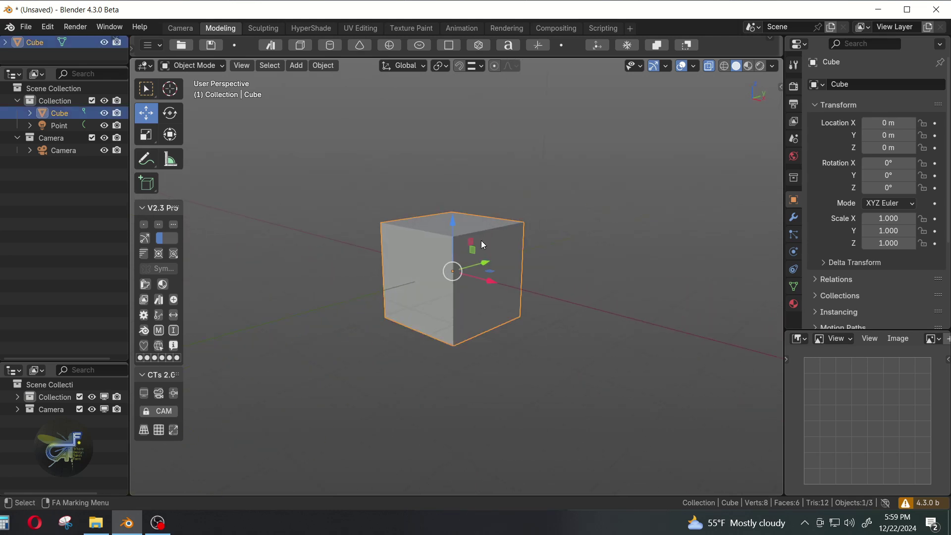
key("w")
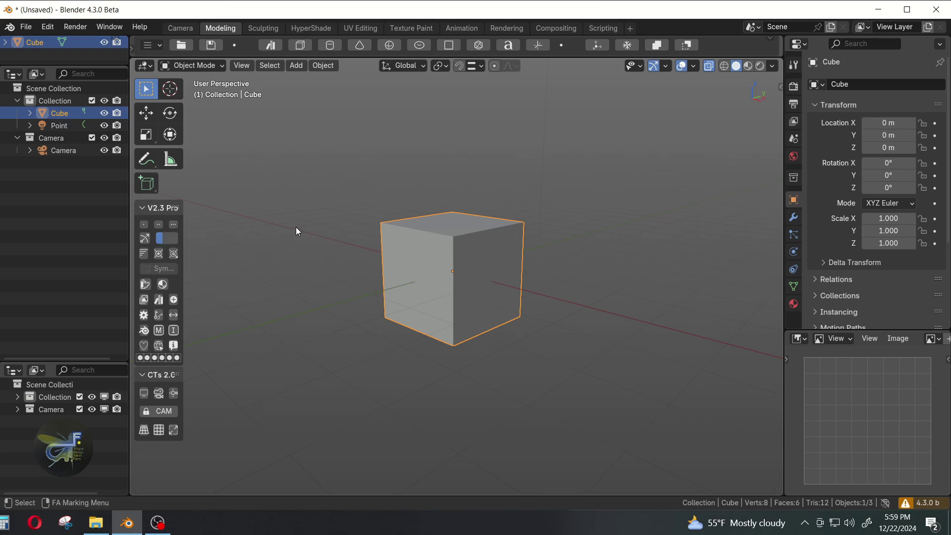
key("ctrl+3")
key("F3")
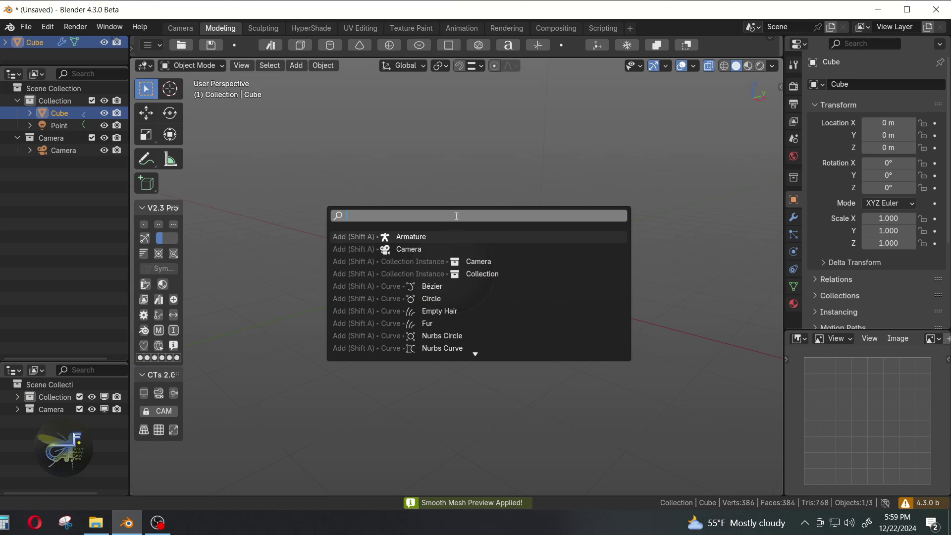
key("Escape")
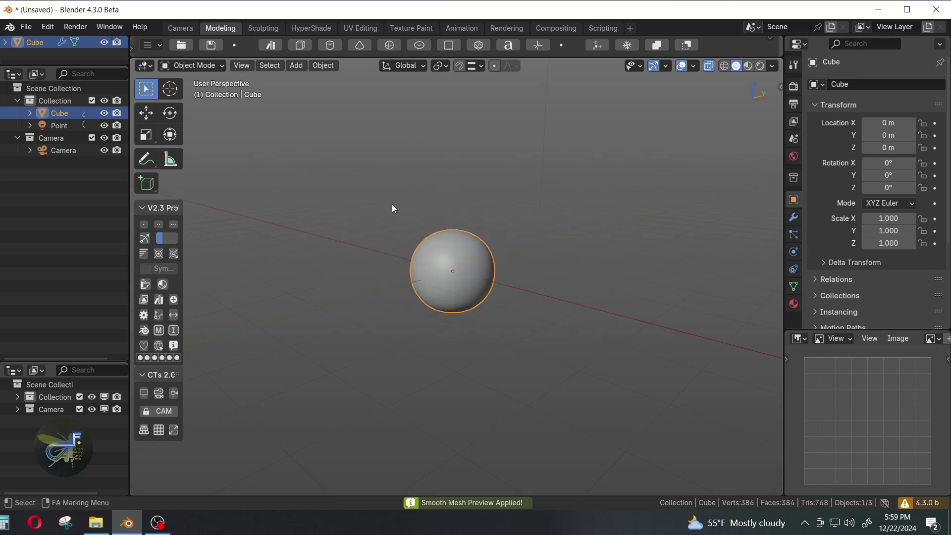
key("ctrl+0")
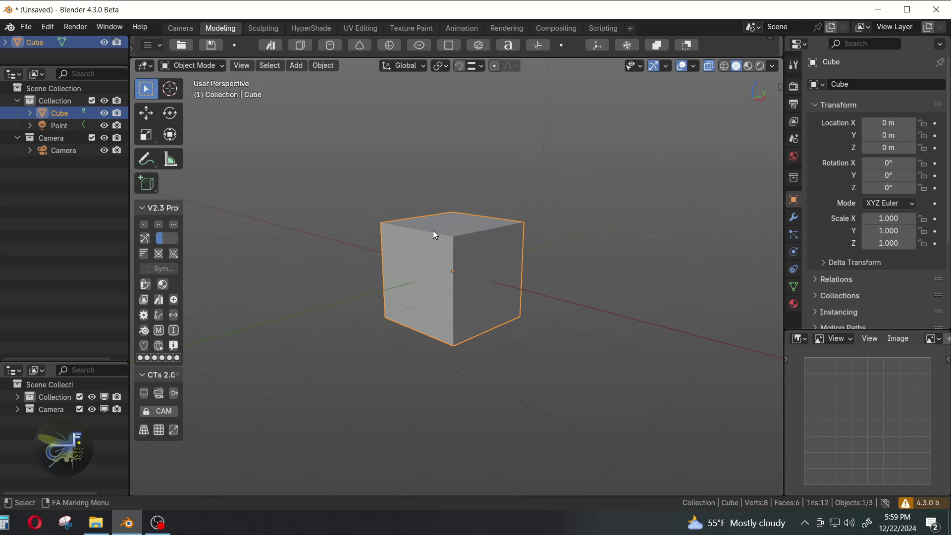
key("3")
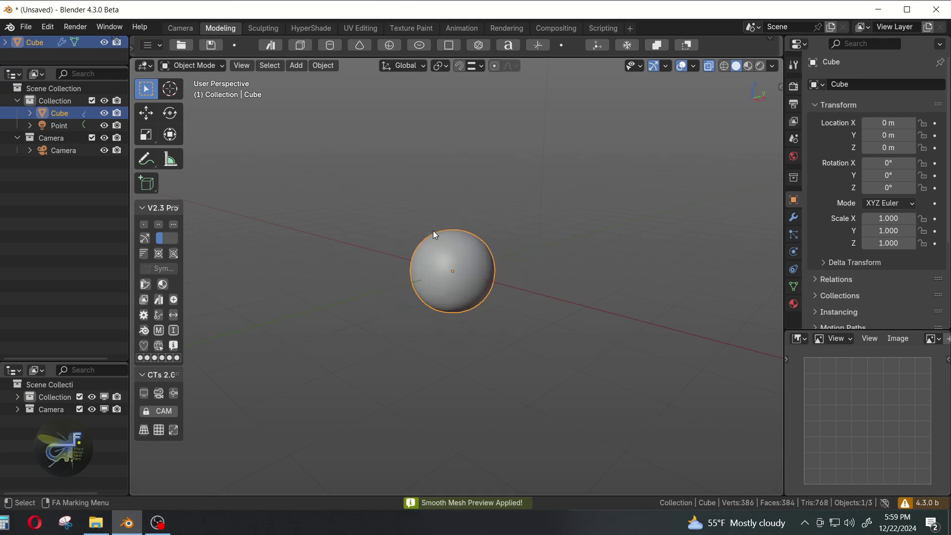
key("1")
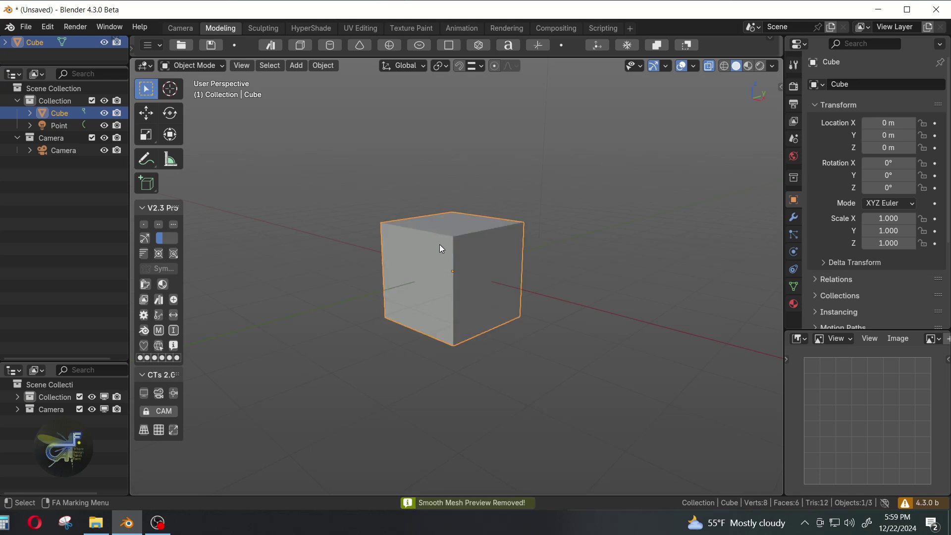
- Enable the smooth mesh preview in Edit Mode and move one upper corner vertex about 1.24 m in X, 1.30 m in Y and 0.24 m in Z
key("Tab")
key("3")
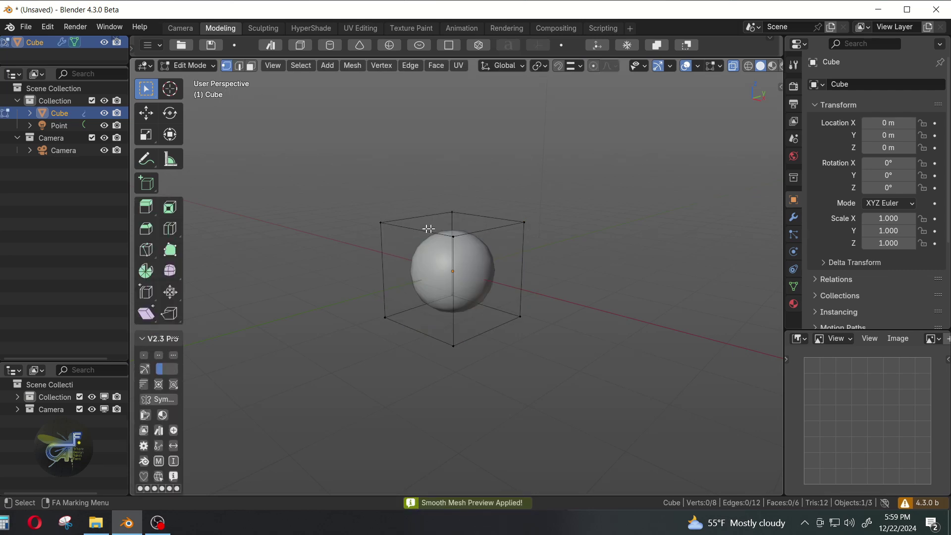
left_click(468, 219)
left_click(534, 234)
key("shift+space")
key("g")
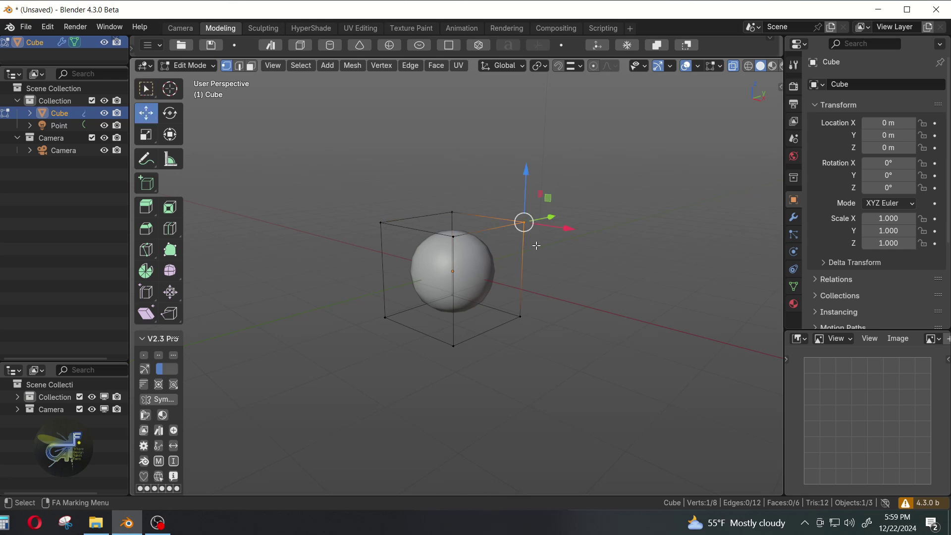
left_click_drag(526, 221, 623, 204)
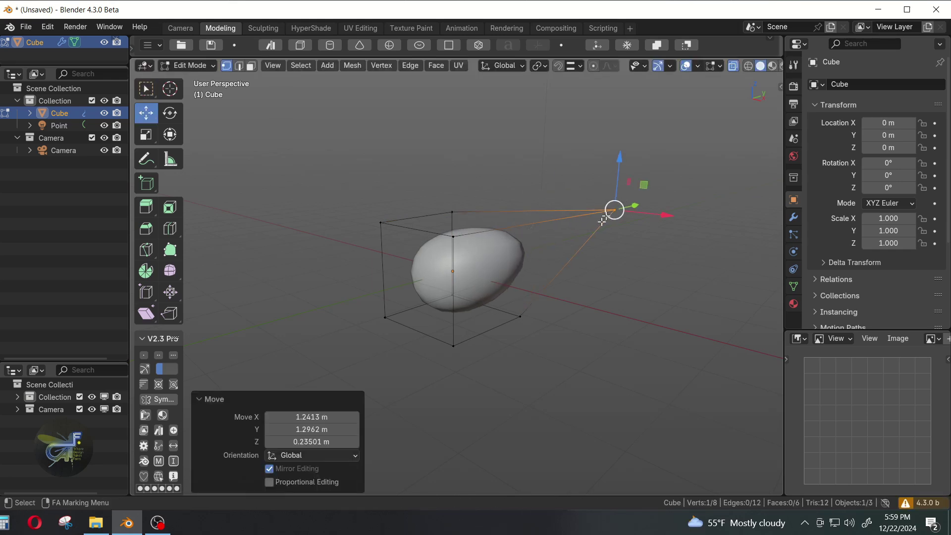
- Undo the vertex move and remove the cube's smooth mesh preview in Object Mode
key("w")
key("ctrl+z")
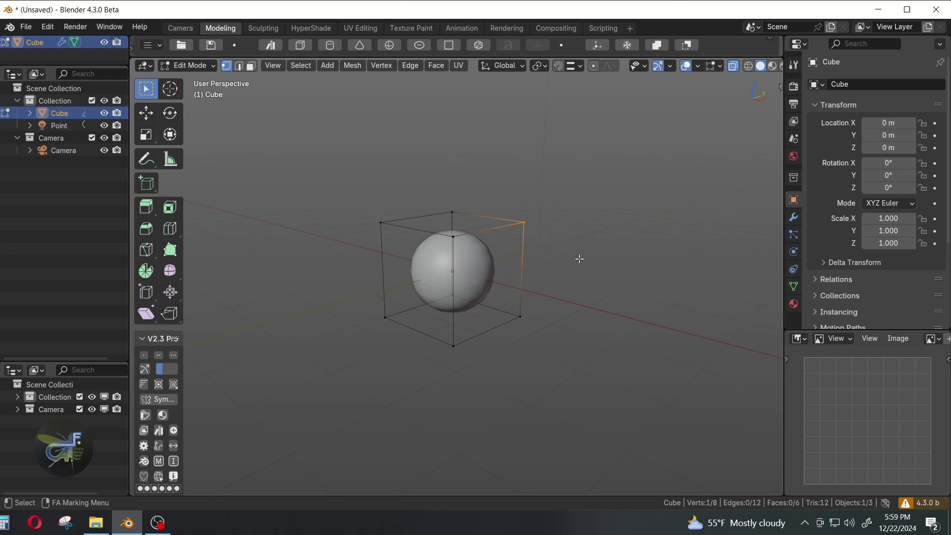
left_click(582, 225)
key("Tab")
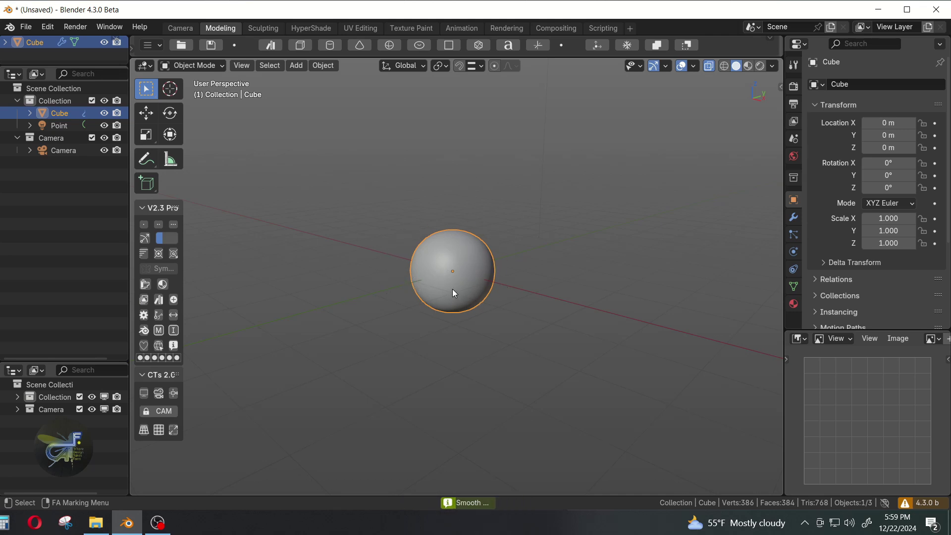
key("1")
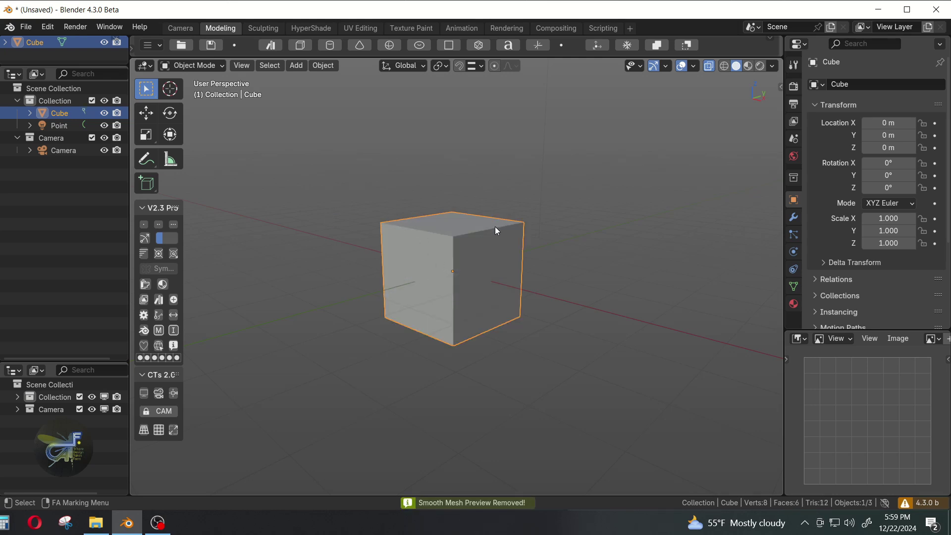
- Enter Edit Mode on the cube, apply the smooth mesh preview with an upper corner vertex selected, clear the selection and remove the preview
key("Tab")
key("3")
left_click_drag(365, 202, 417, 254)
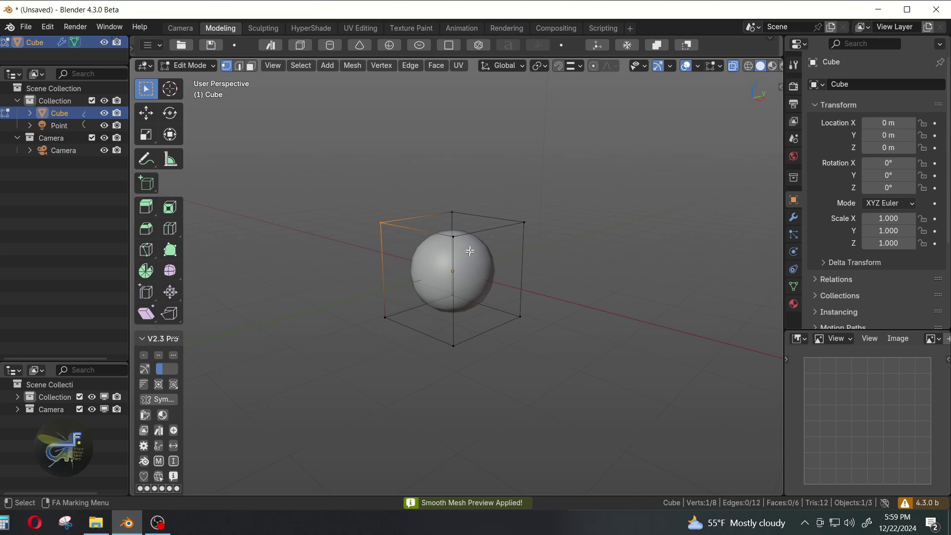
middle_click_drag(473, 268, 444, 234)
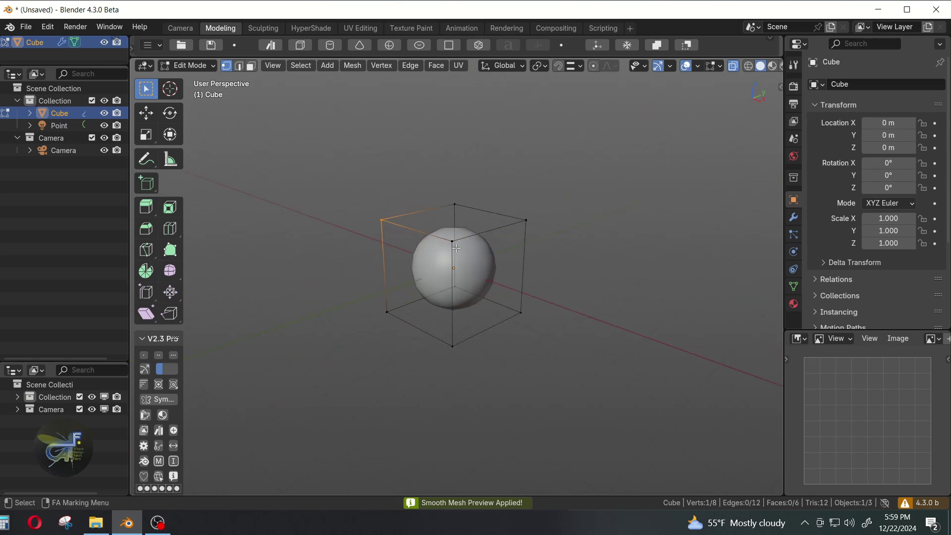
left_click(424, 174)
key("1")
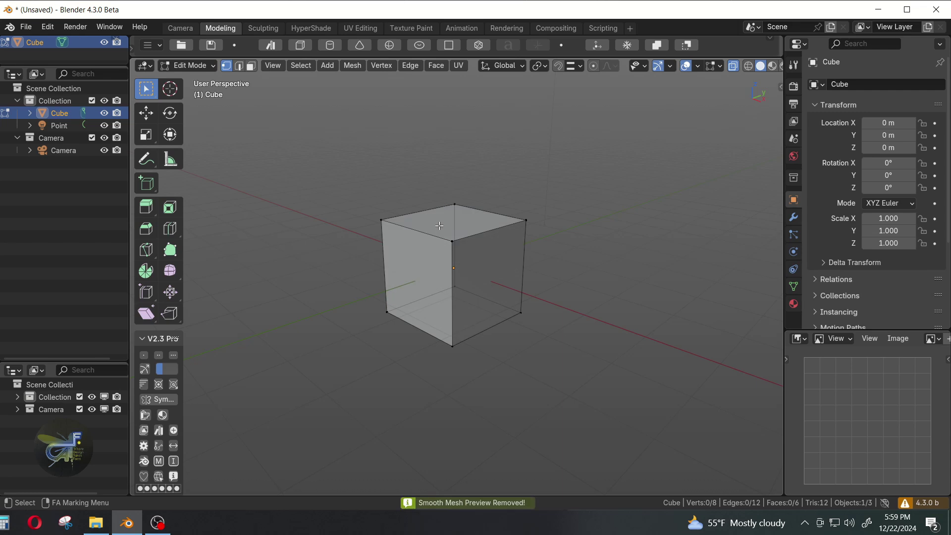
- Select the cube's top face in face select mode and extrude it about 1.5 m upward
key("ctrl+Tab")
left_click(508, 269)
left_click(465, 221)
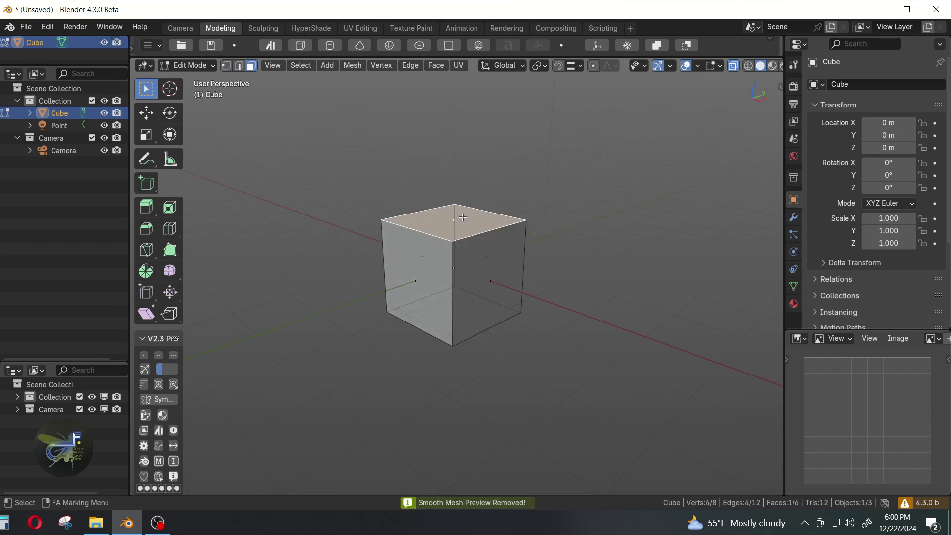
middle_click_drag(560, 246, 528, 262)
key("e")
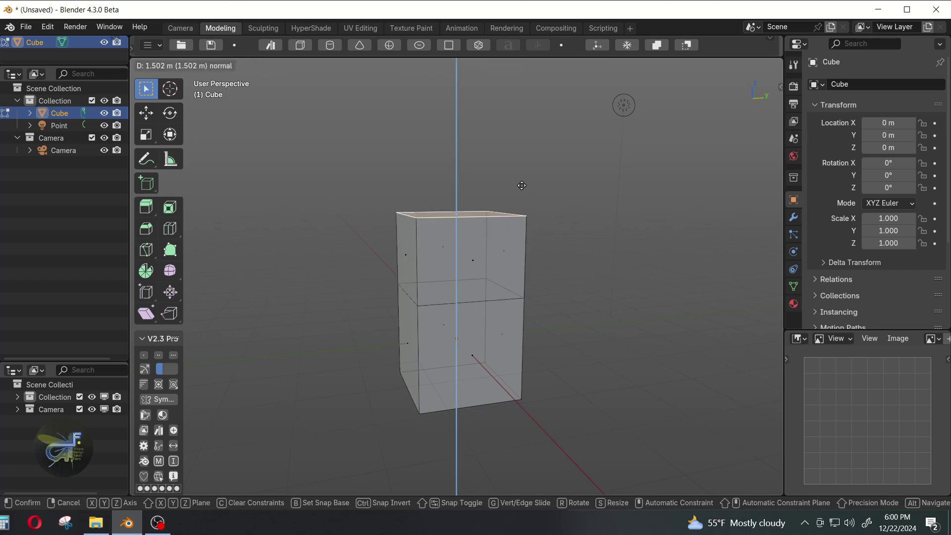
left_click(522, 186)
- Extrude one side face of the upper block about 2.29 m outward to form an L shape
middle_click_drag(583, 202, 520, 220)
left_click(527, 258)
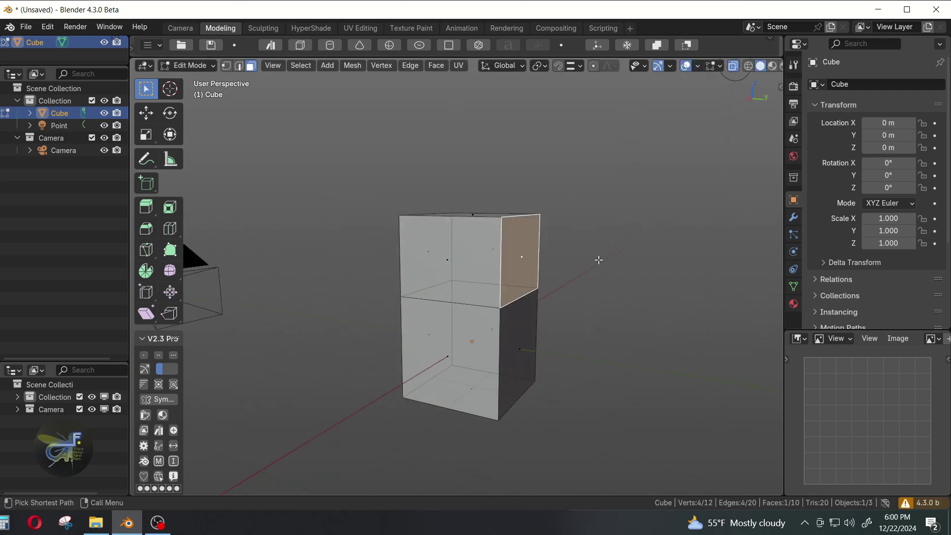
key("e")
left_click(662, 267)
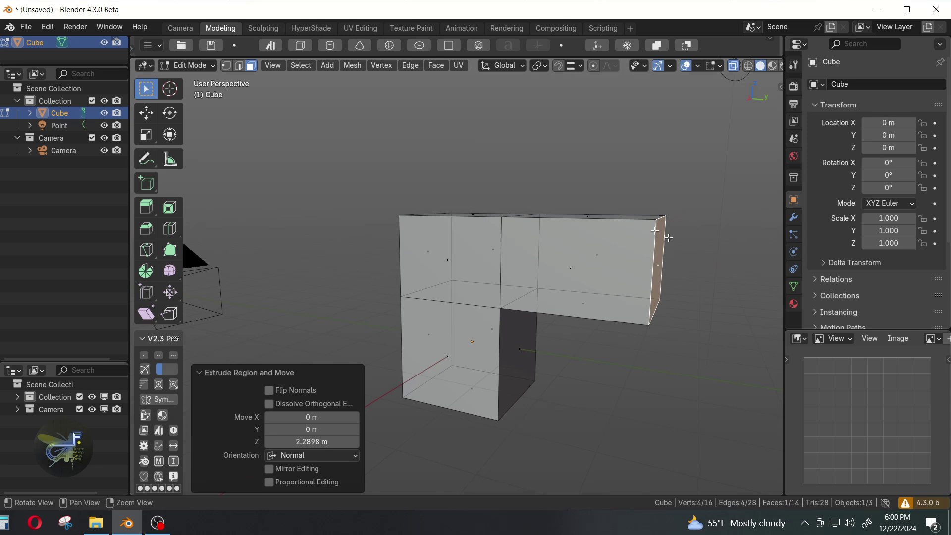
- Check the L-shaped mesh in Object Mode, return to Edit Mode and apply the smooth mesh preview
middle_click_drag(661, 267, 481, 240)
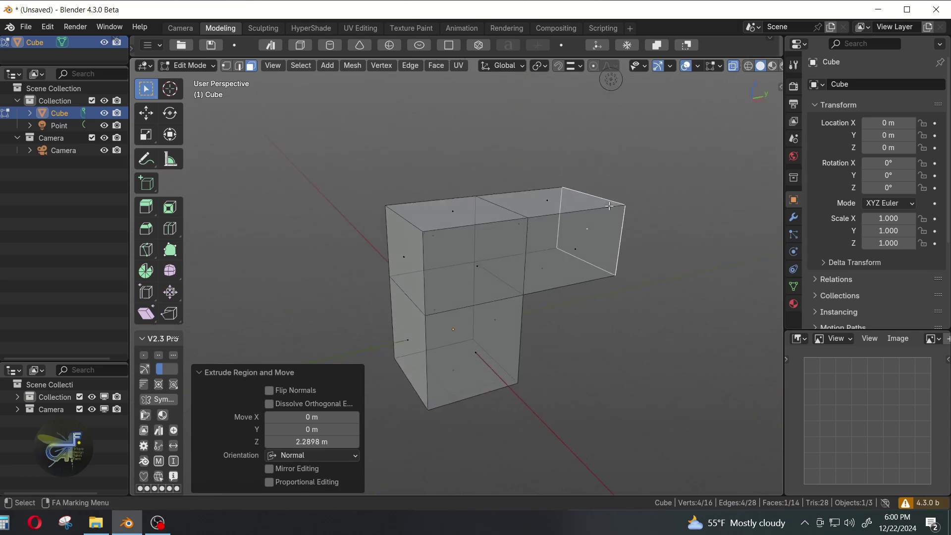
key("Tab")
left_click(526, 204)
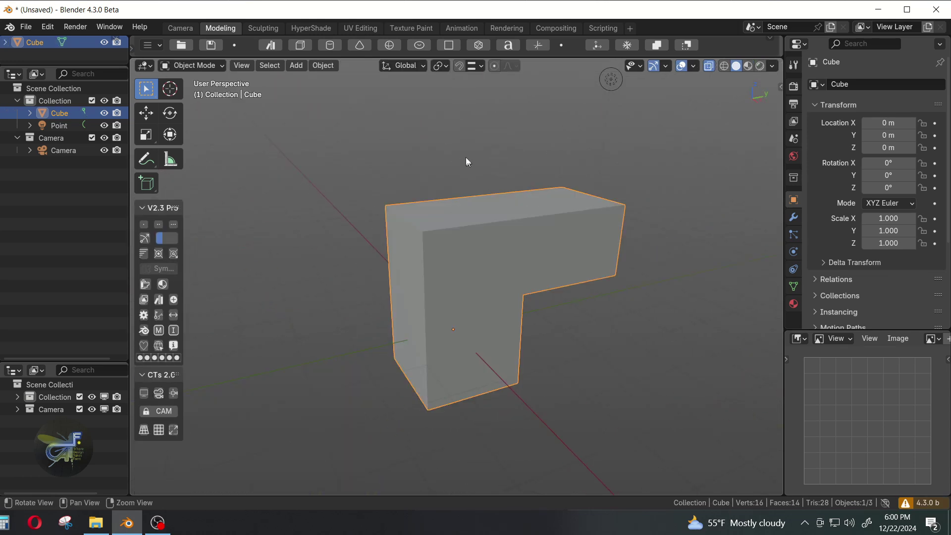
middle_click_drag(448, 174, 625, 248)
key("Tab")
key("ctrl+2")
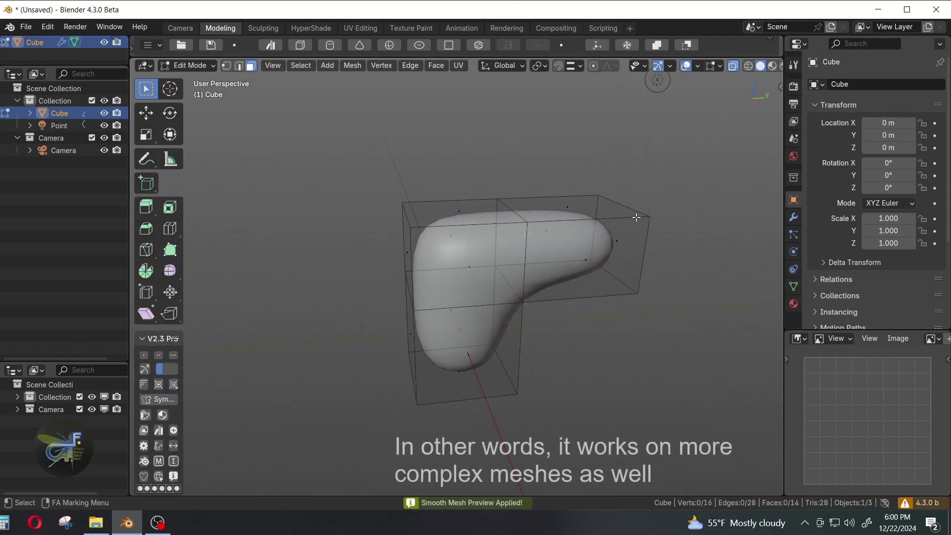
- In vertex select mode, move one upper corner vertex at the arm's end about -1.07 m along X with the Move tool
right_click_drag(631, 215, 563, 215)
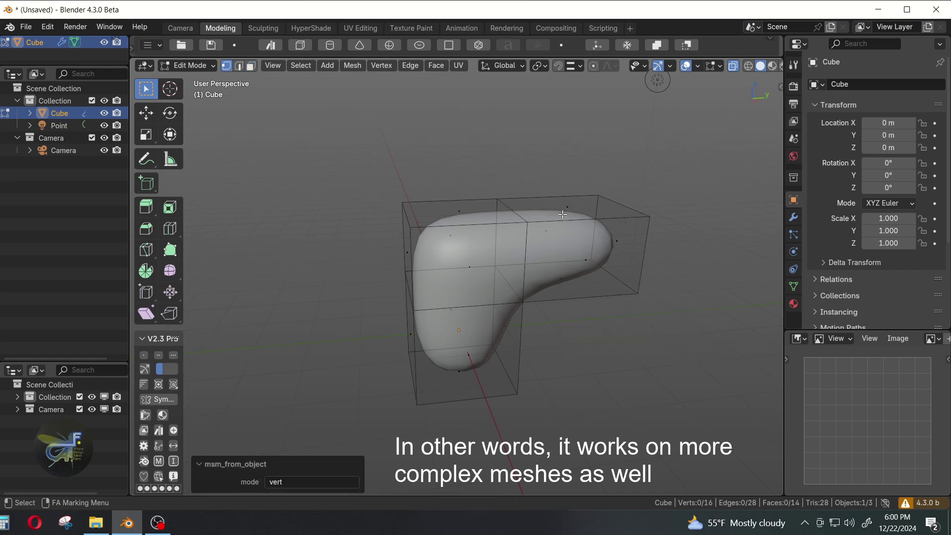
left_click(637, 197)
middle_click_drag(684, 233, 580, 153)
key("shift+space")
key("g")
left_click_drag(565, 147, 521, 159)
middle_click_drag(520, 159, 564, 250)
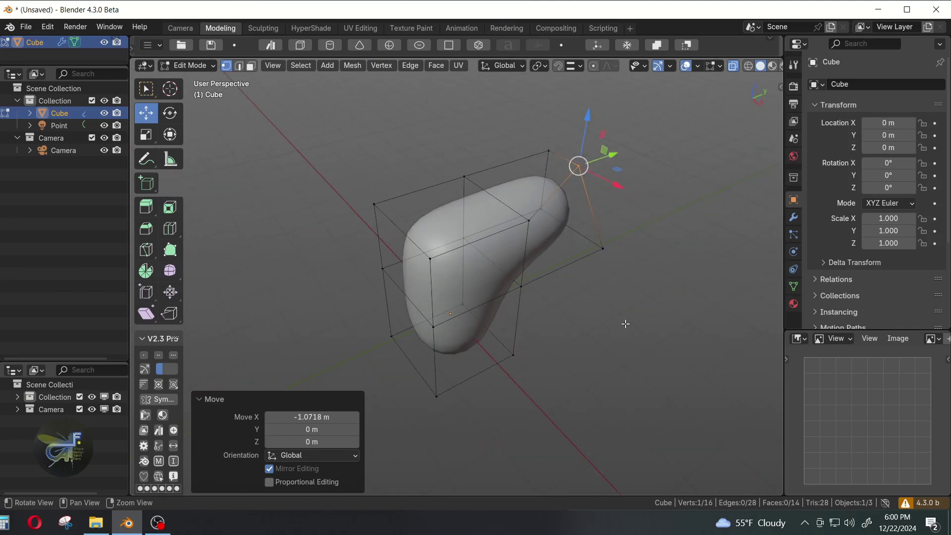
middle_click_drag(622, 323, 357, 292)
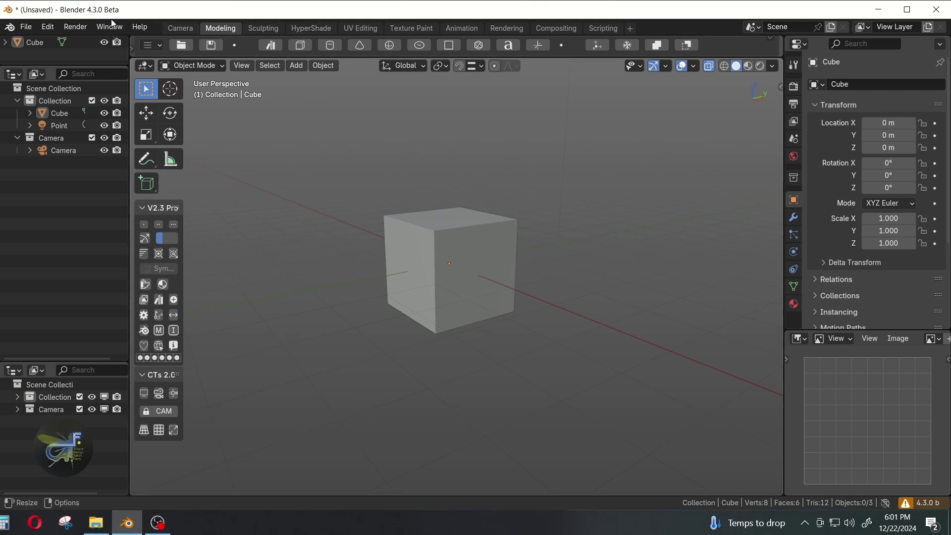
- Switch to the HyperShade workspace and examine its material assets and shader layout
left_click(421, 227)
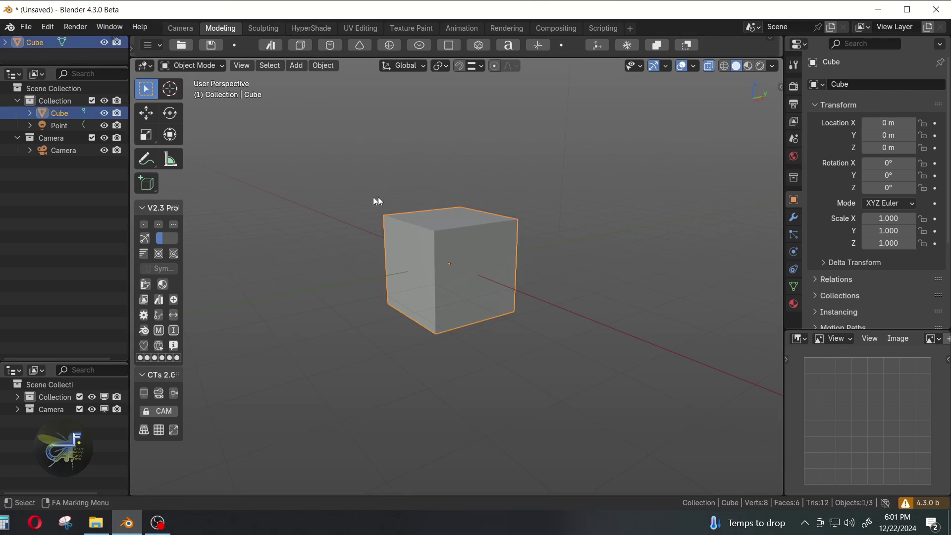
left_click(357, 171)
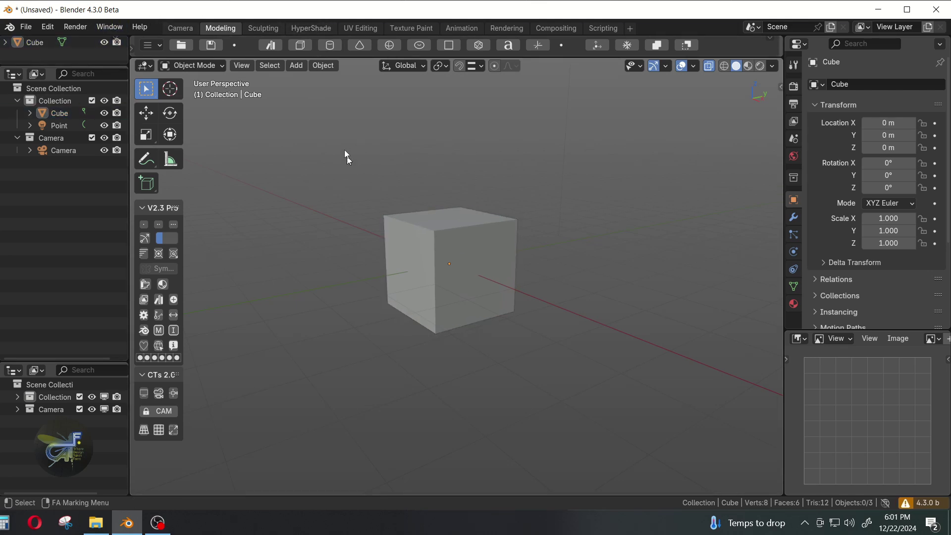
left_click(324, 29)
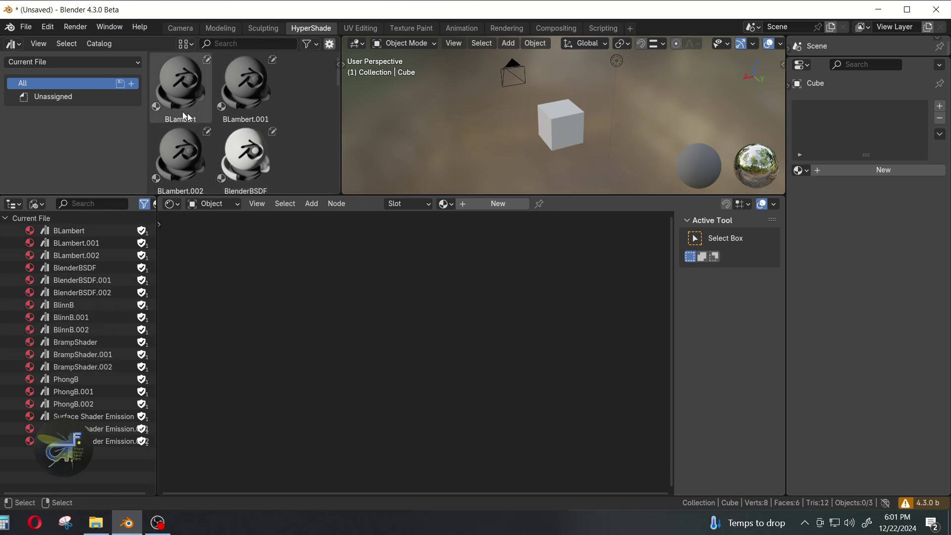
left_click(245, 157)
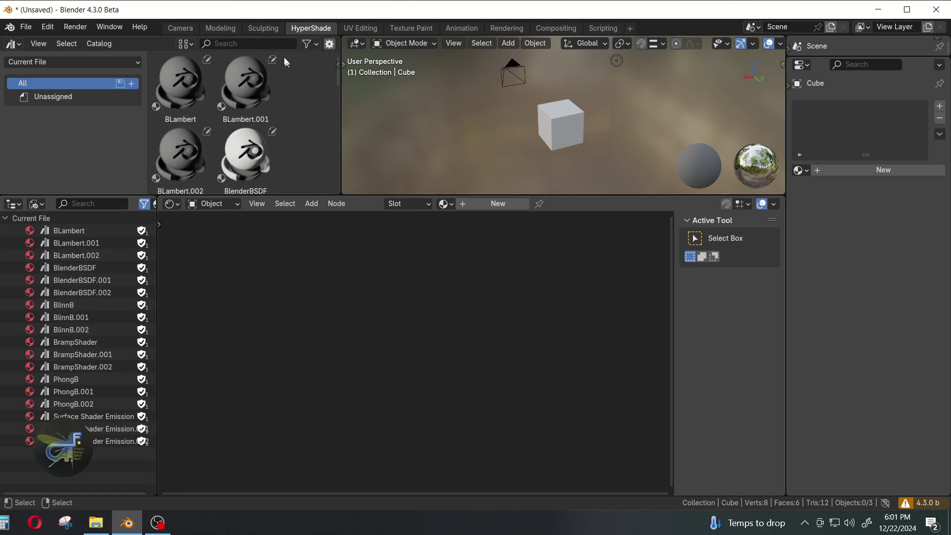
- Return to the Modeling workspace and open the Shader Editor in a floating window
left_click(222, 27)
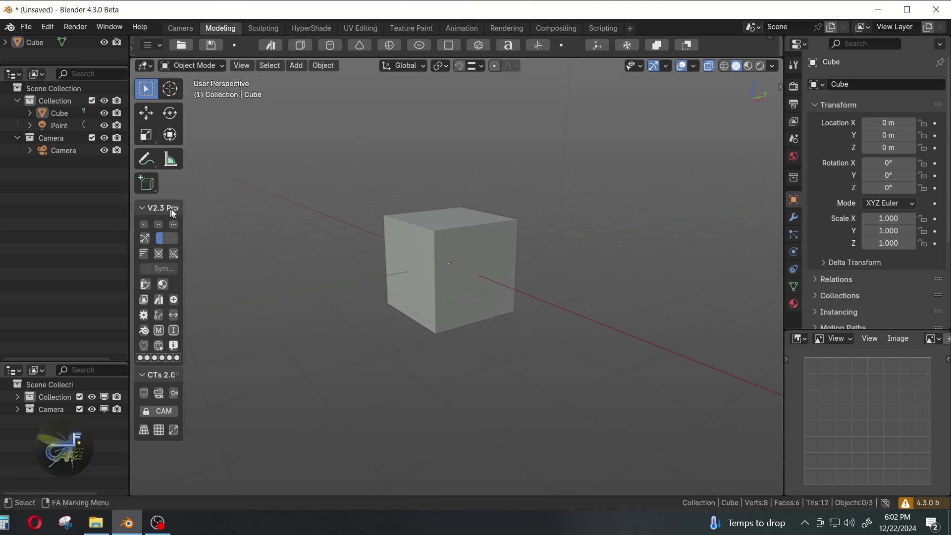
left_click(163, 285)
left_click_drag(134, 113, 200, 60)
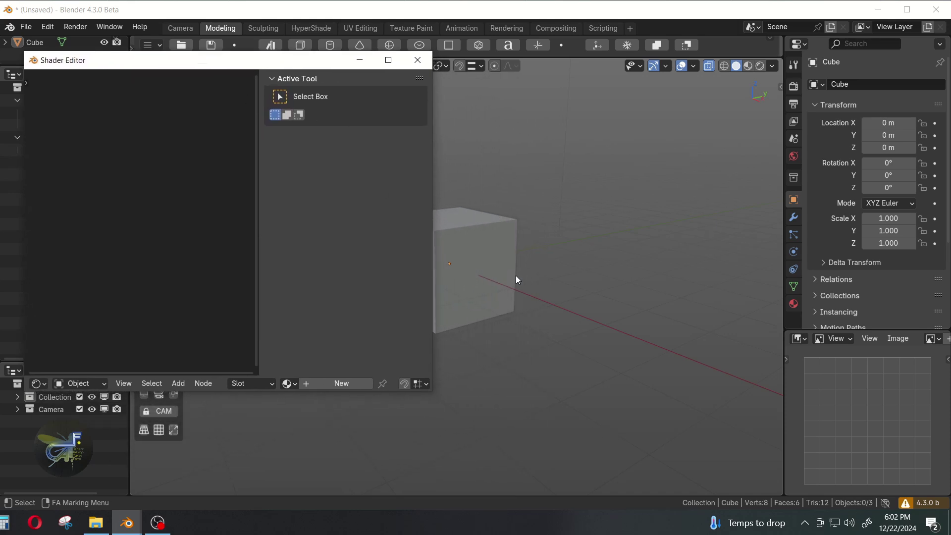
- Create a new material for the cube in the floating Shader Editor and inspect its Principled BSDF and Material Output nodes
left_click(466, 231)
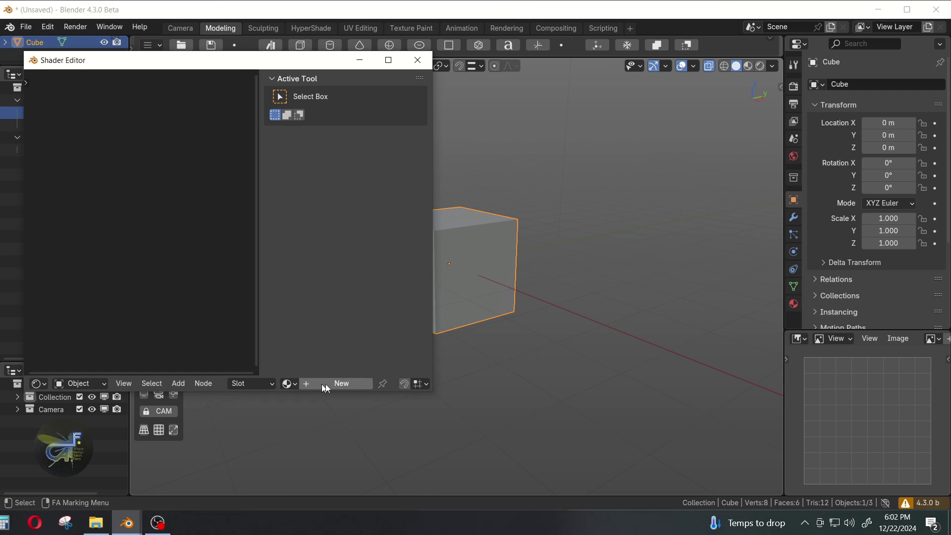
left_click(339, 384)
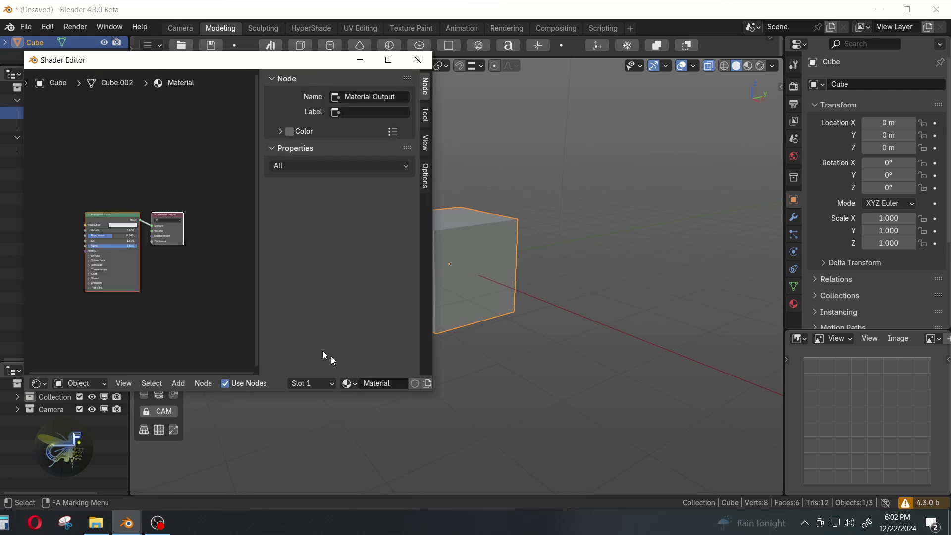
left_click_drag(113, 60, 221, 54)
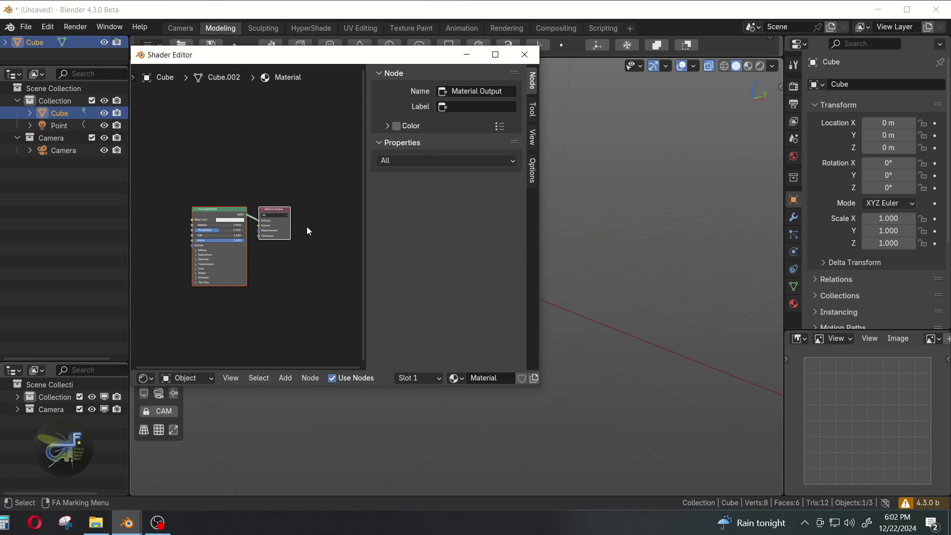
scroll(307, 227, "up", 2)
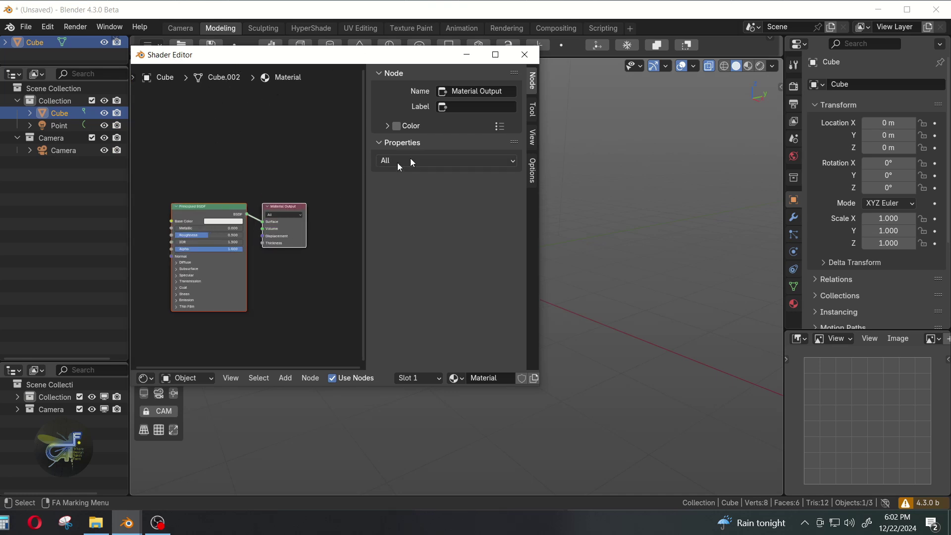
left_click_drag(410, 57, 333, 97)
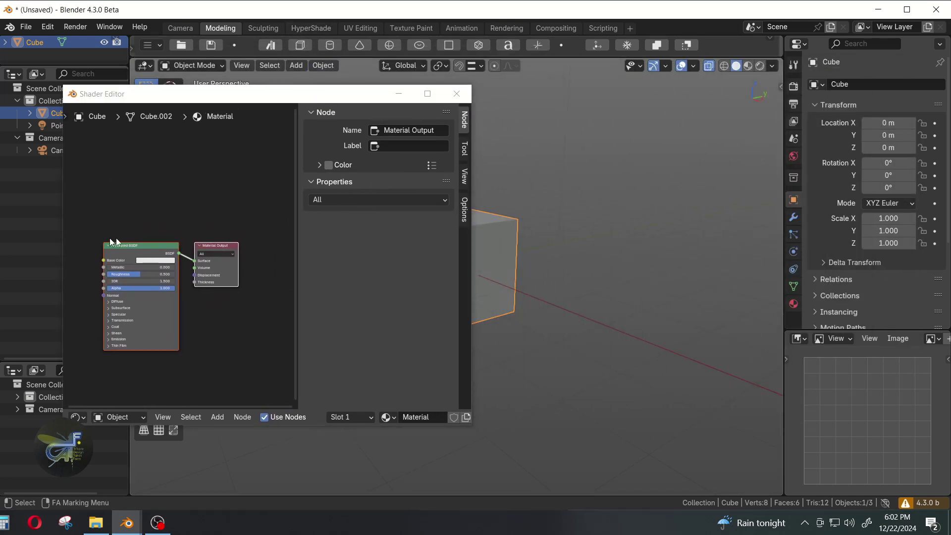
- Compare the floating Shader Editor with the HyperShade workspace, return to the Modeling workspace and close the floating window
left_click(311, 28)
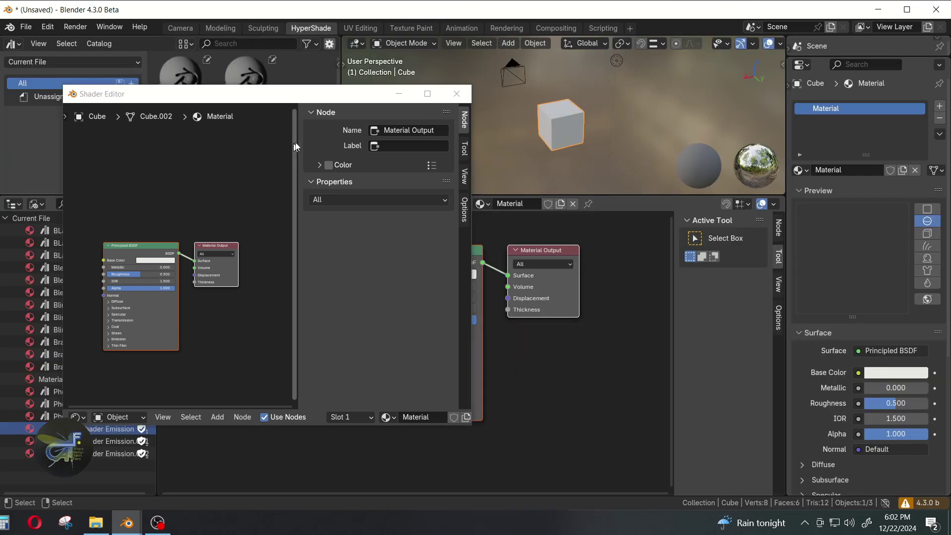
left_click_drag(304, 97, 606, 152)
left_click_drag(512, 154, 683, 89)
left_click(221, 27)
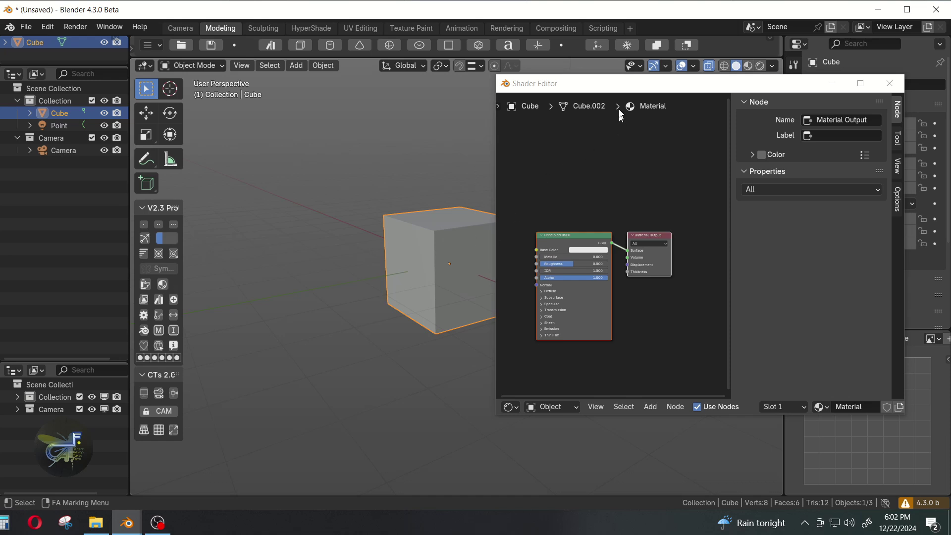
left_click_drag(636, 90, 378, 98)
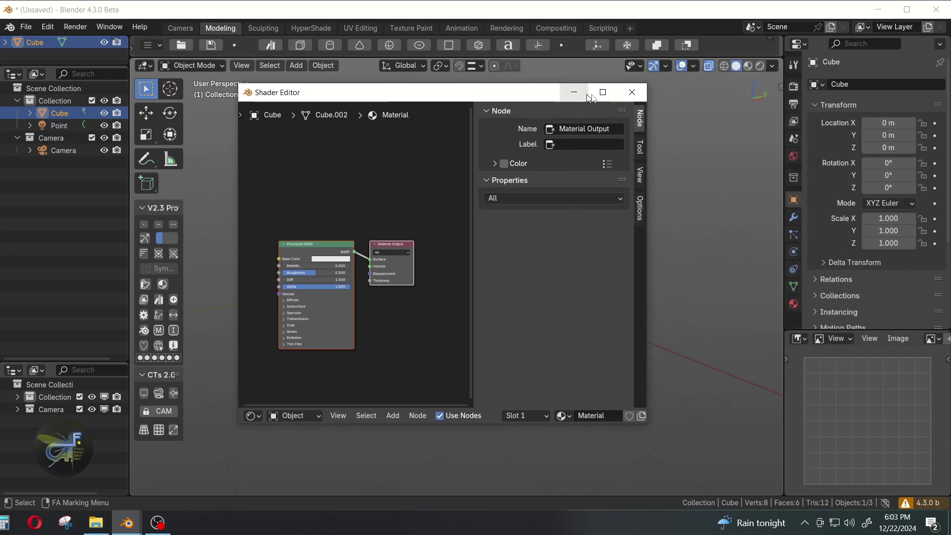
left_click(635, 93)
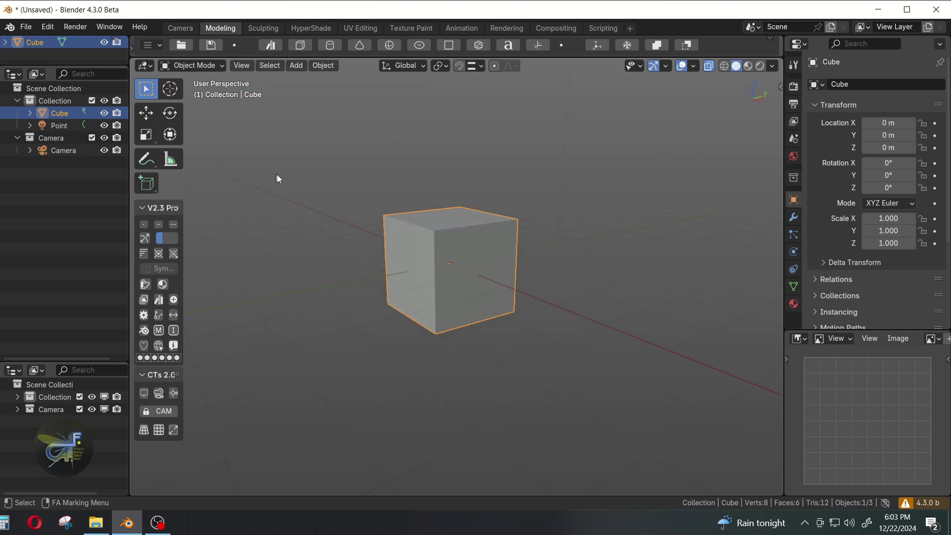